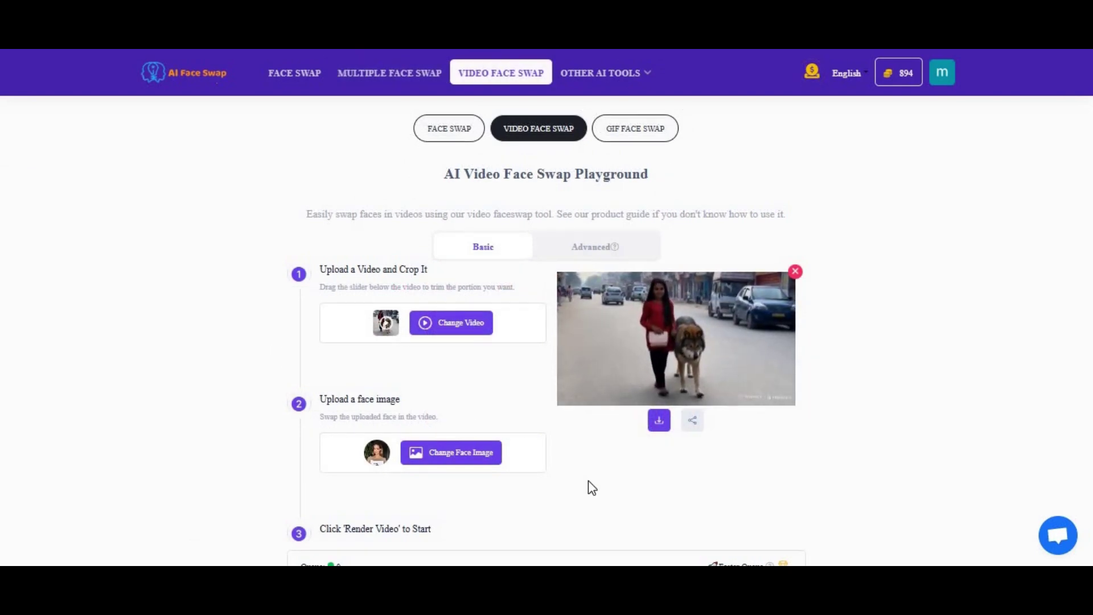
Switch the face swap playground to Advanced mode, then open AI Clothes Remover from Other AI Tools
left_click(600, 249)
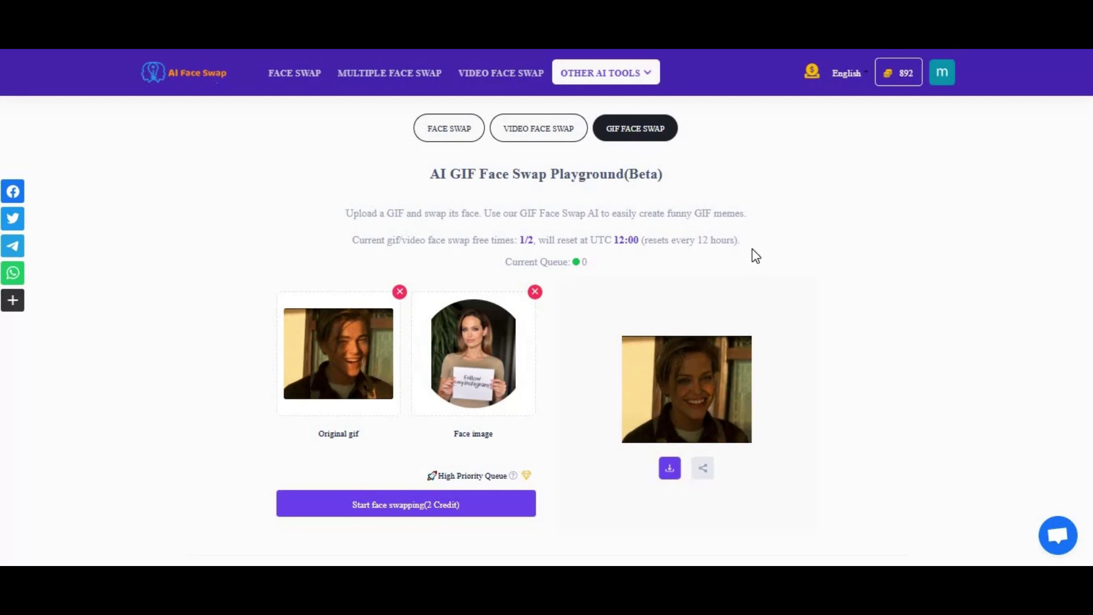
left_click(648, 75)
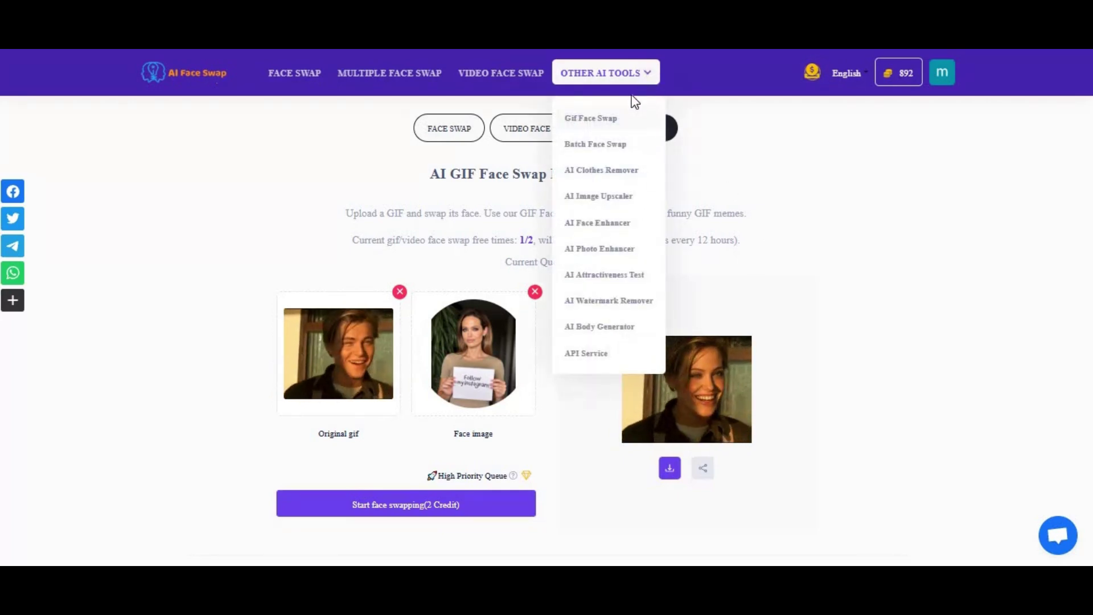
left_click(601, 174)
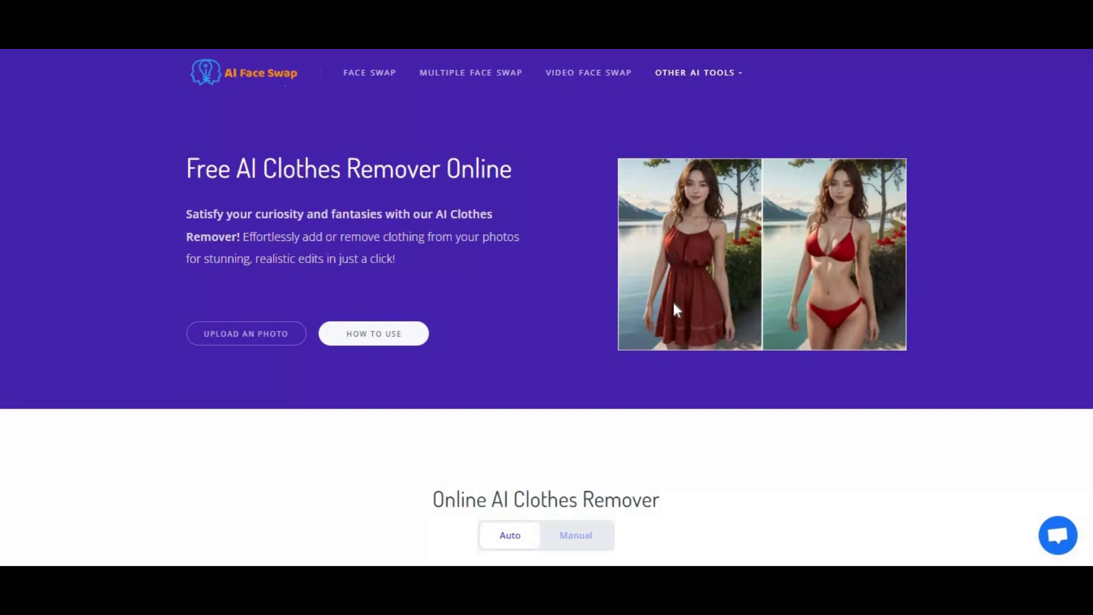
Scroll through the AI Clothes Remover page, then open AI Image Upscaler from Other AI Tools
scroll(675, 309, "down", 4)
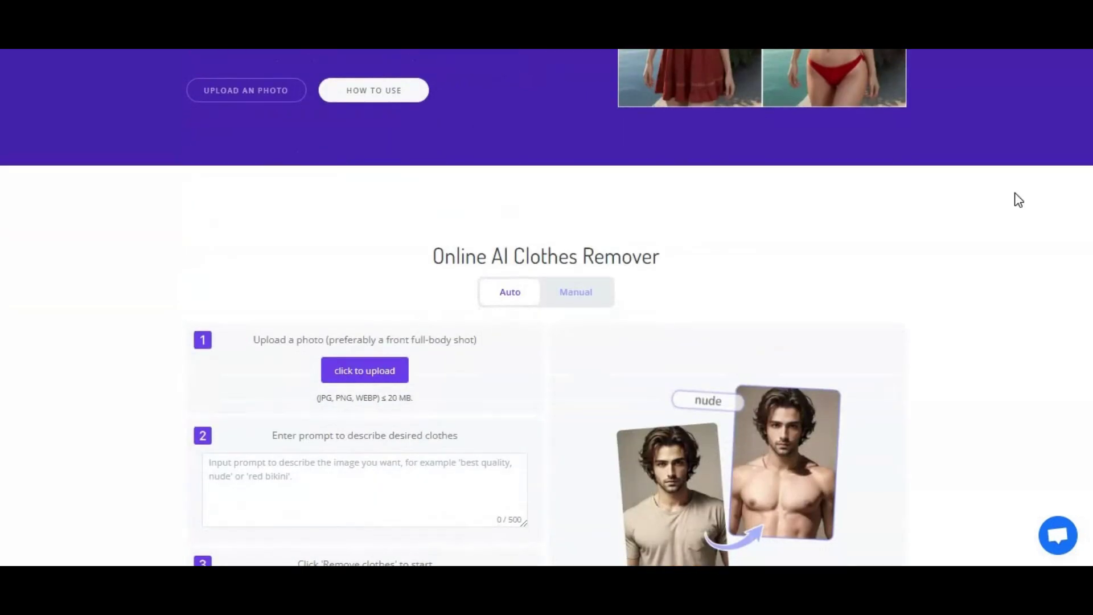
scroll(626, 127, "up", 4)
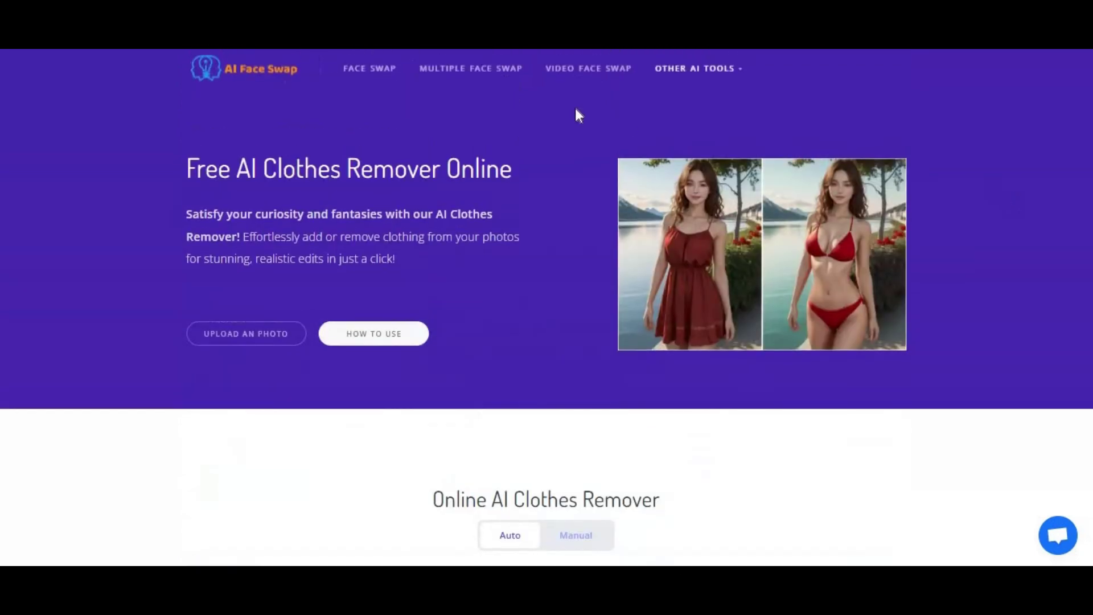
mouse_move(735, 75)
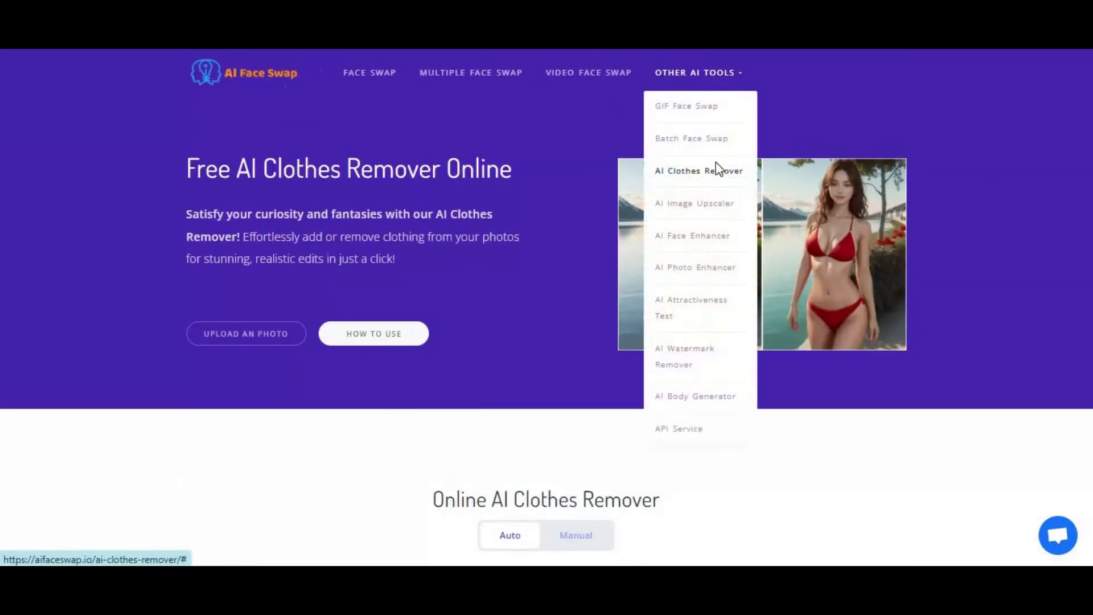
left_click(698, 206)
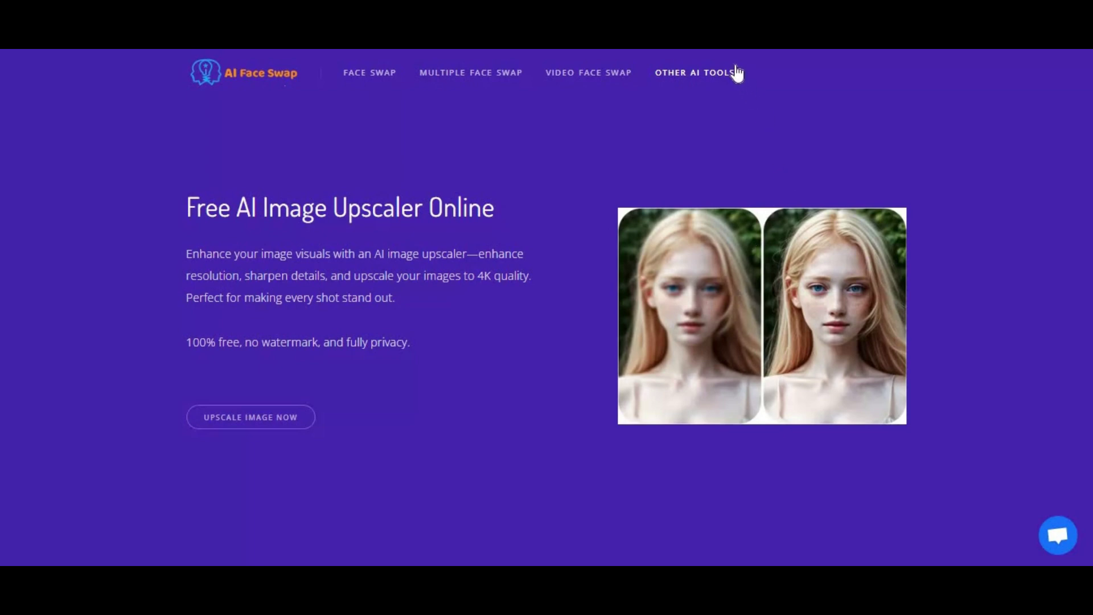
Scroll the AI Attractiveness Test page to its playground, then select the aifaceswap.io address
mouse_move(733, 73)
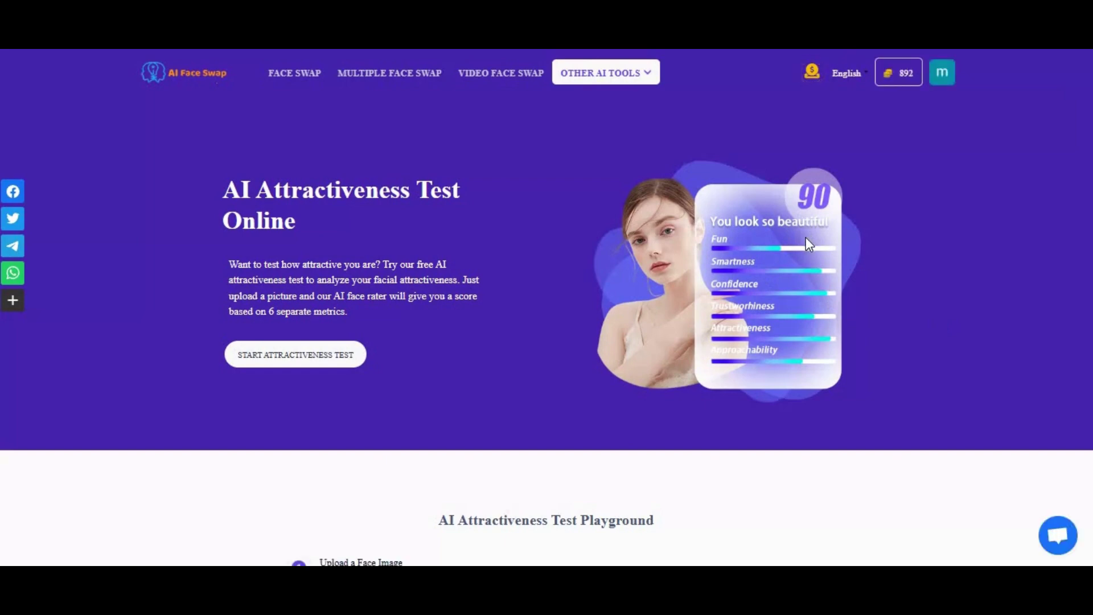
scroll(802, 241, "down", 5)
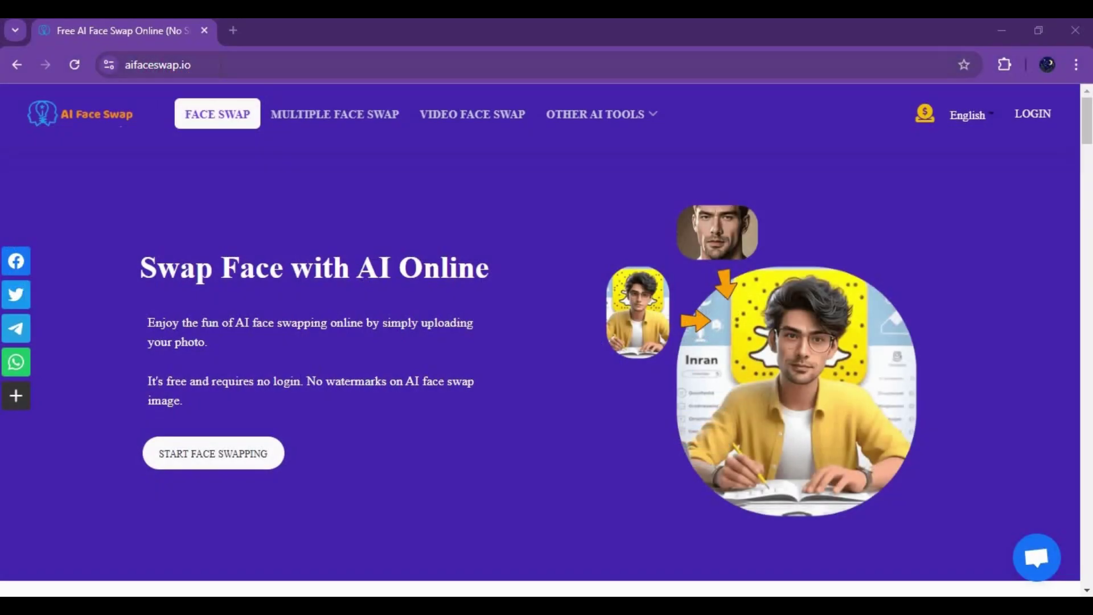
left_click(230, 64)
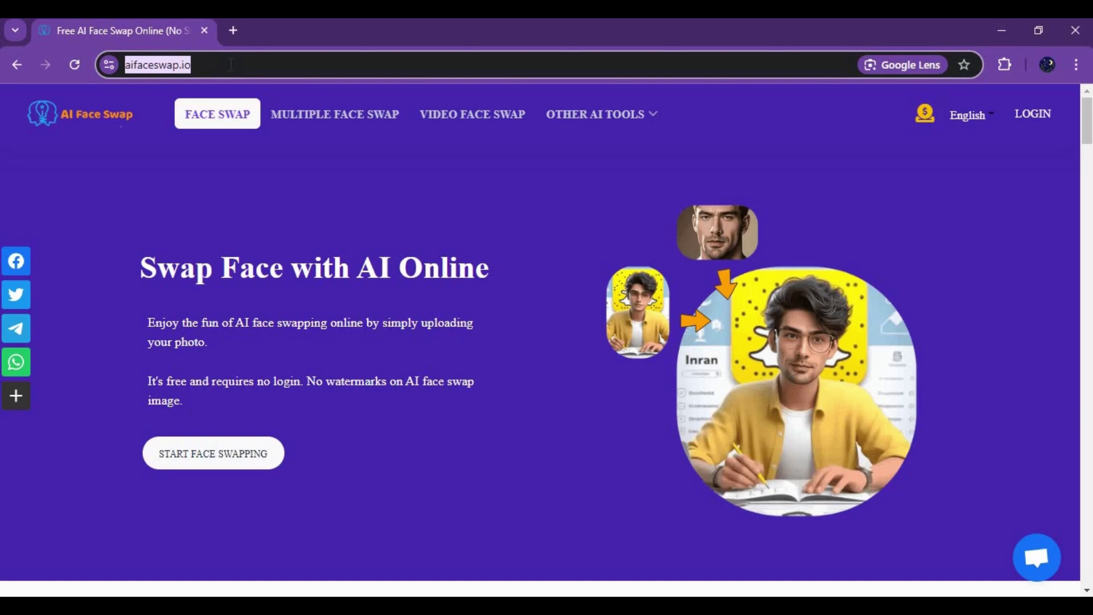
Log in with Sign in with Google, choosing the account and allowing access in the popup
scroll(427, 231, "down", 8)
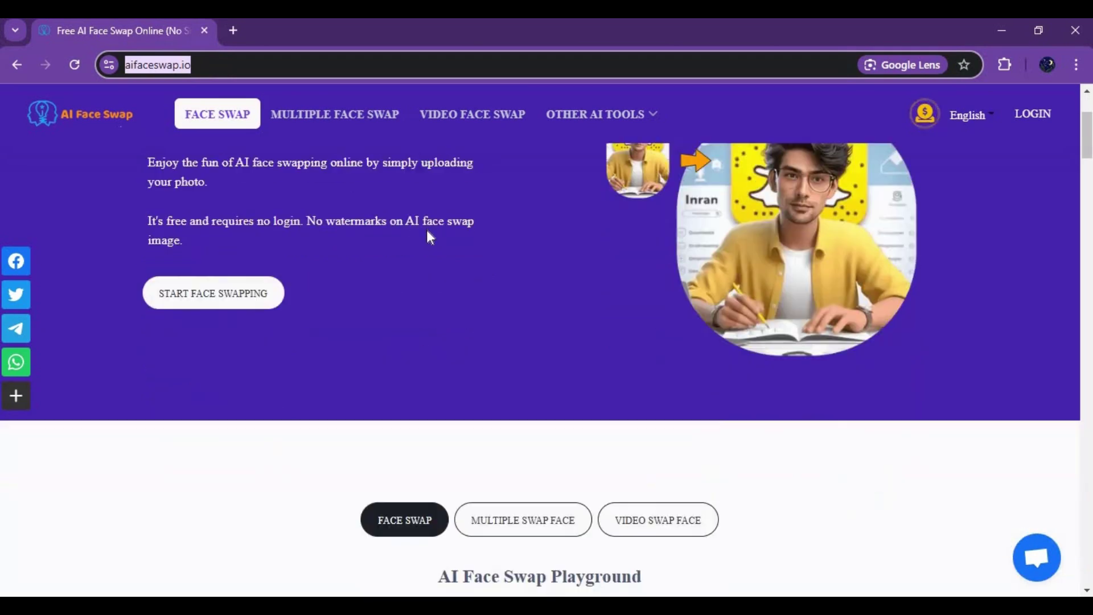
scroll(425, 228, "up", 8)
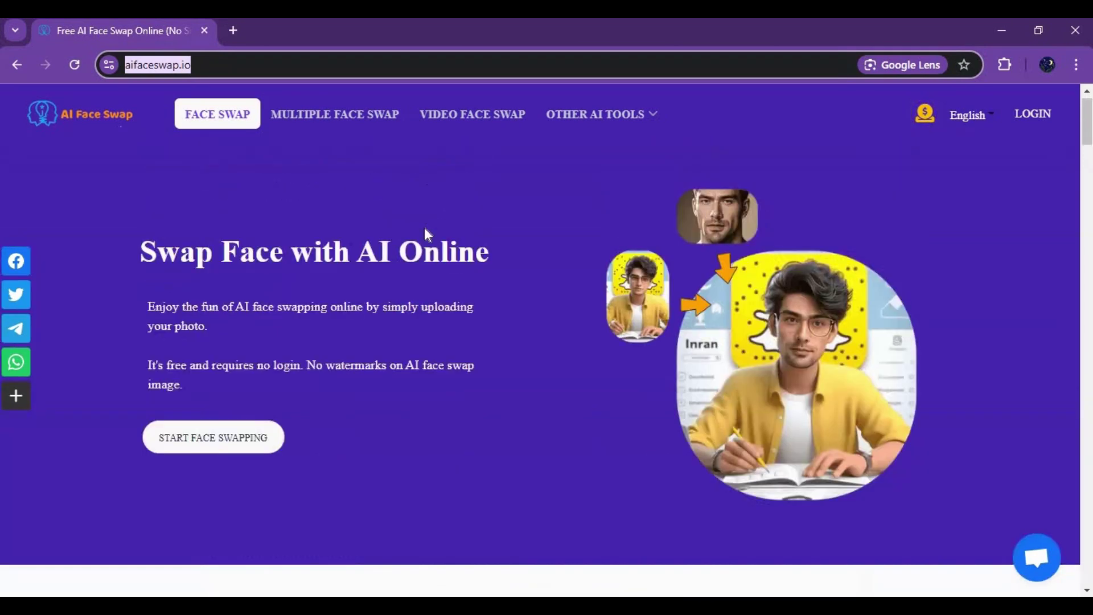
left_click(1050, 113)
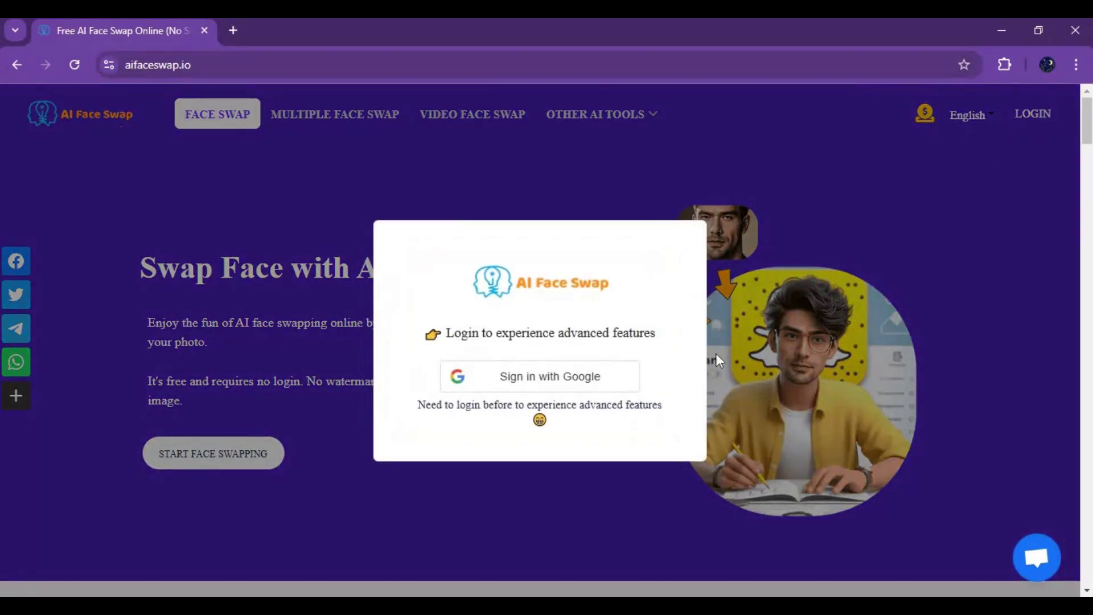
left_click(588, 377)
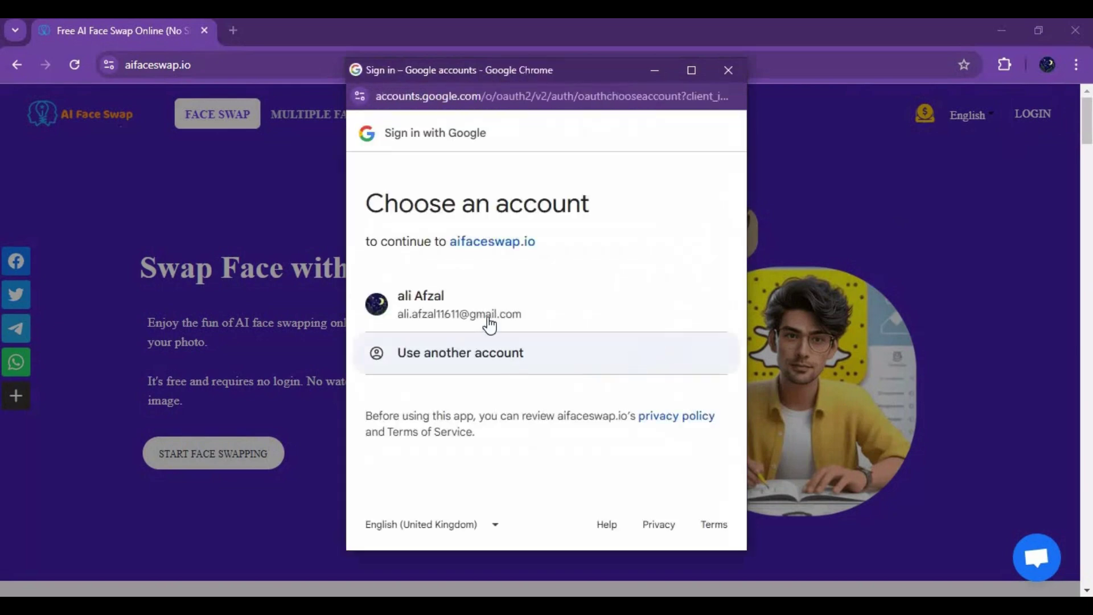
left_click(487, 319)
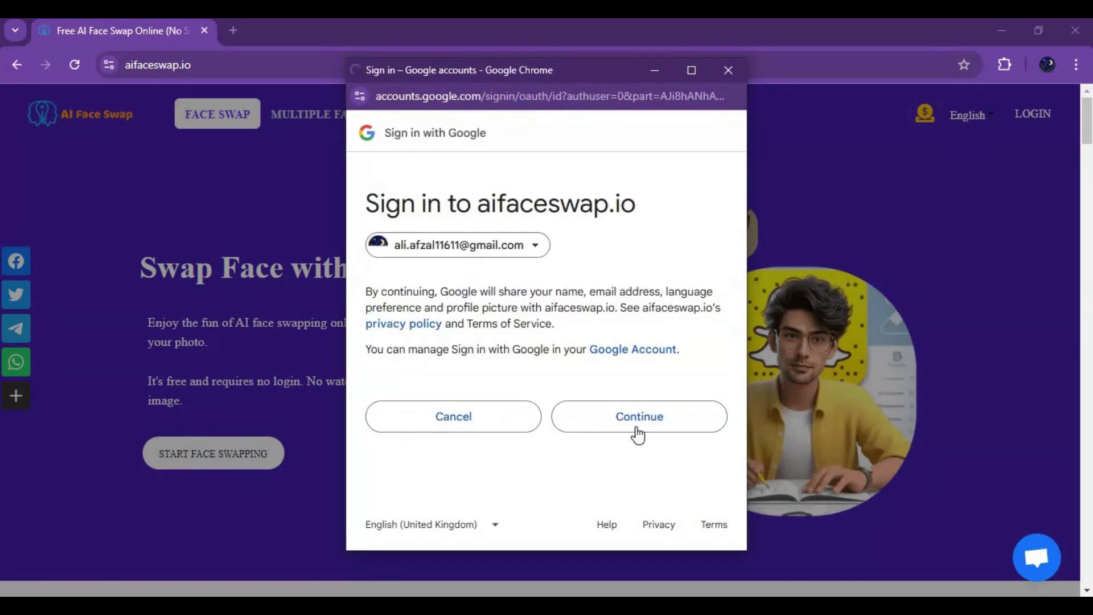
left_click(661, 420)
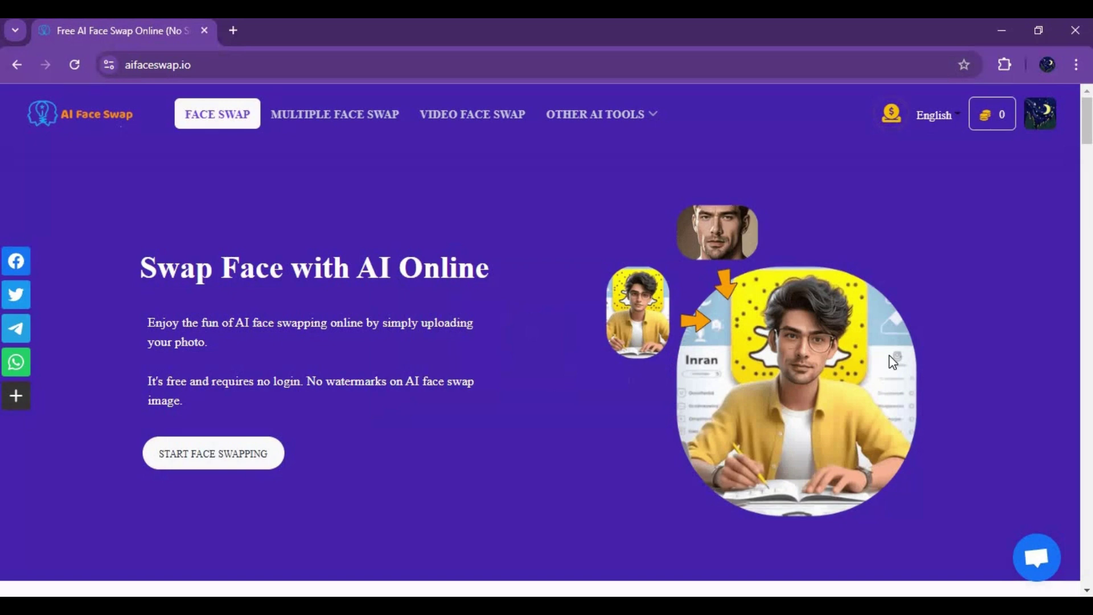
Open the Buy Credits pricing page from the credit counter, then return to Face Swap
left_click(999, 118)
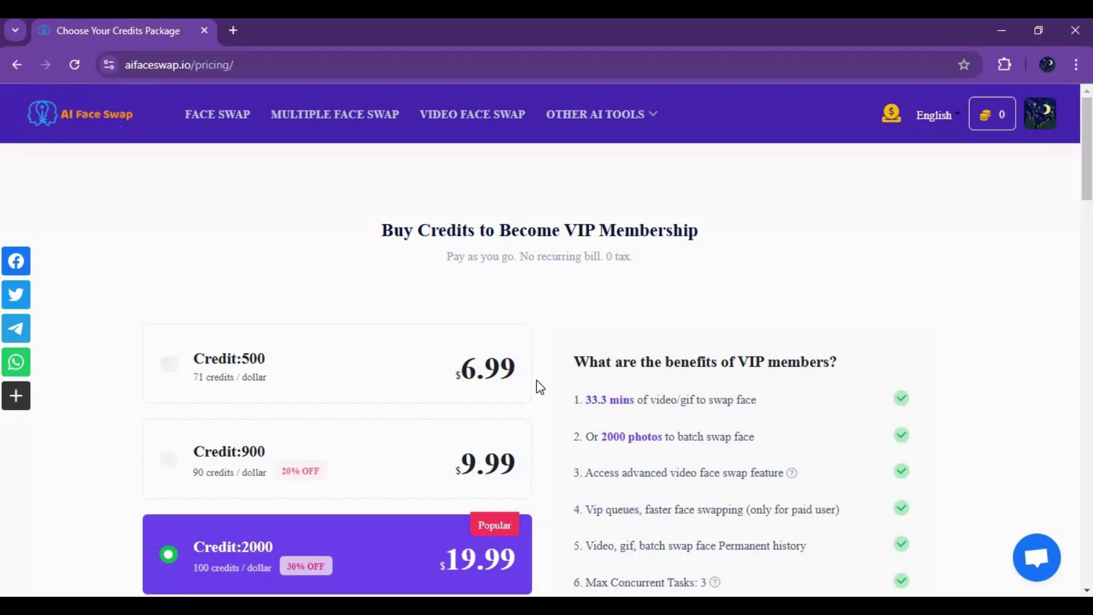
left_click(209, 129)
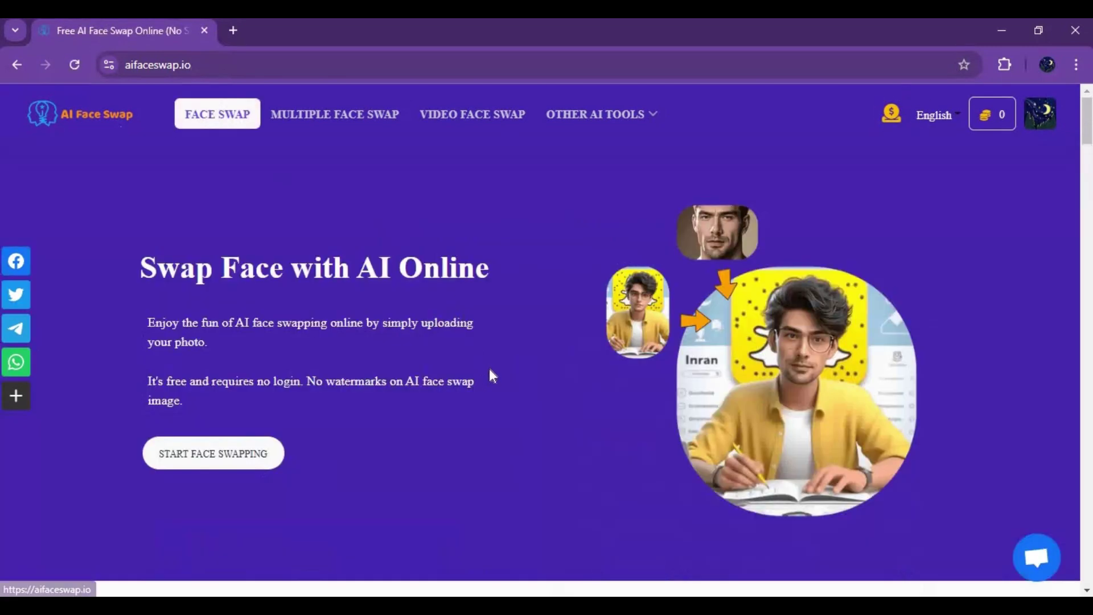
Use the keffiyeh man's sample as the original, upload the woman's face, and run the swap
scroll(491, 373, "down", 4)
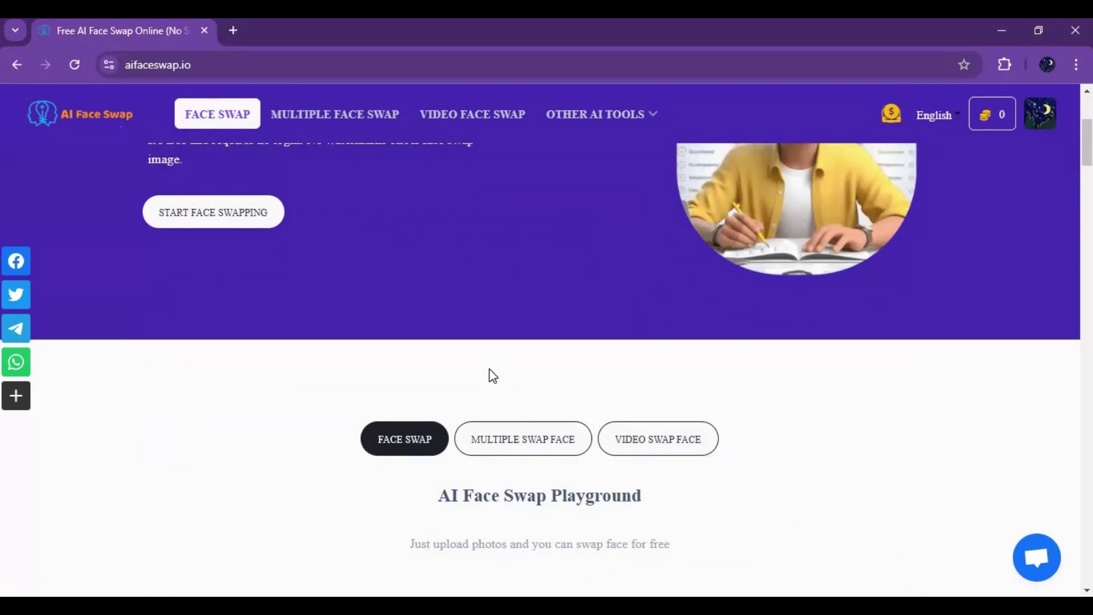
scroll(493, 375, "down", 7)
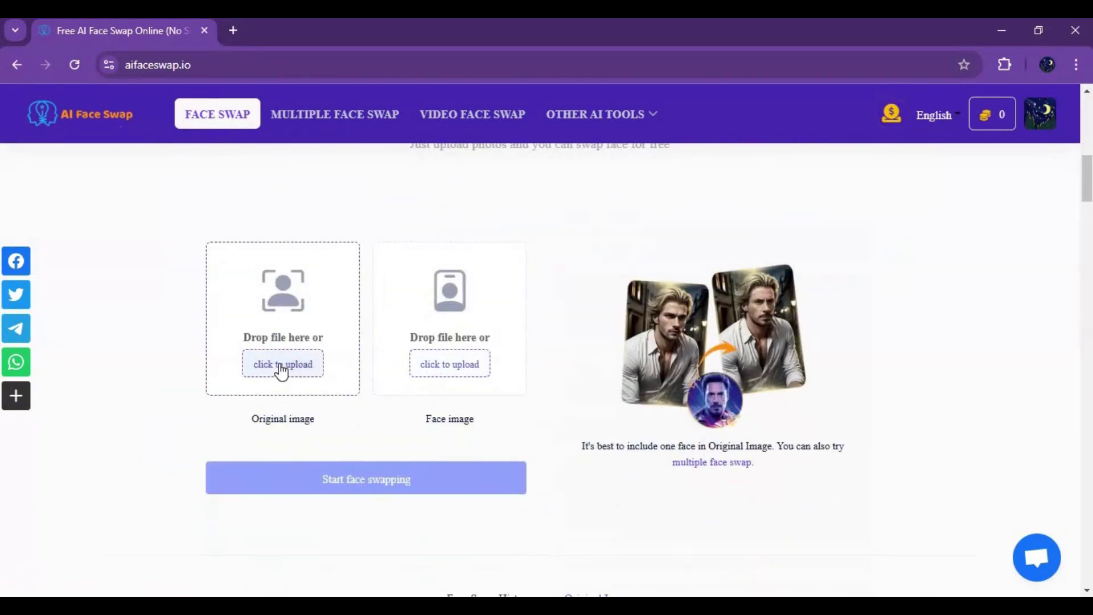
scroll(292, 370, "down", 3)
left_click(271, 562)
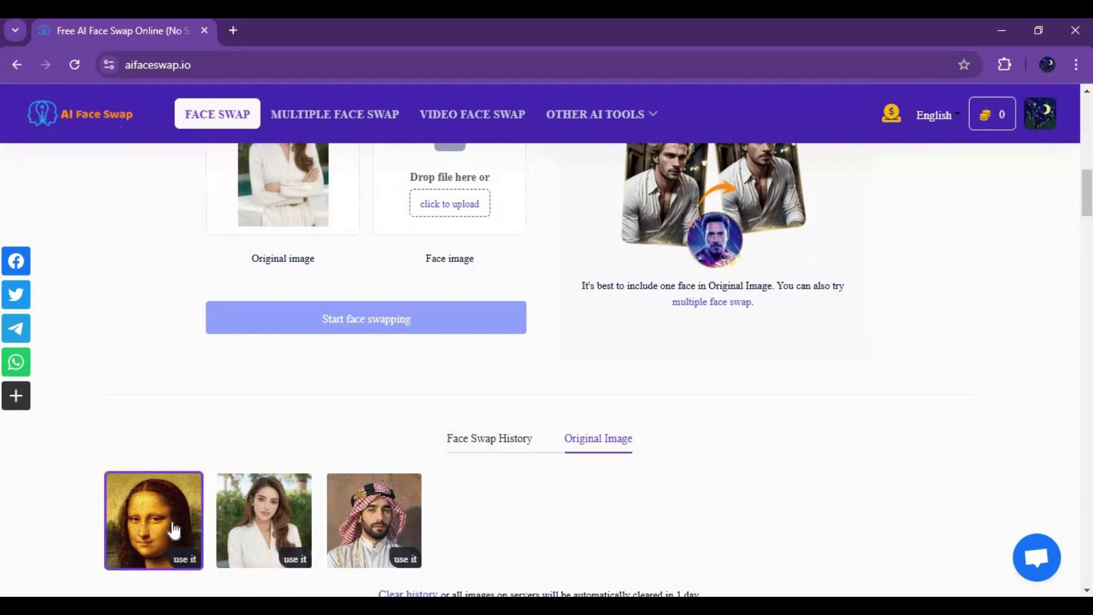
left_click(414, 480)
scroll(398, 453, "up", 2)
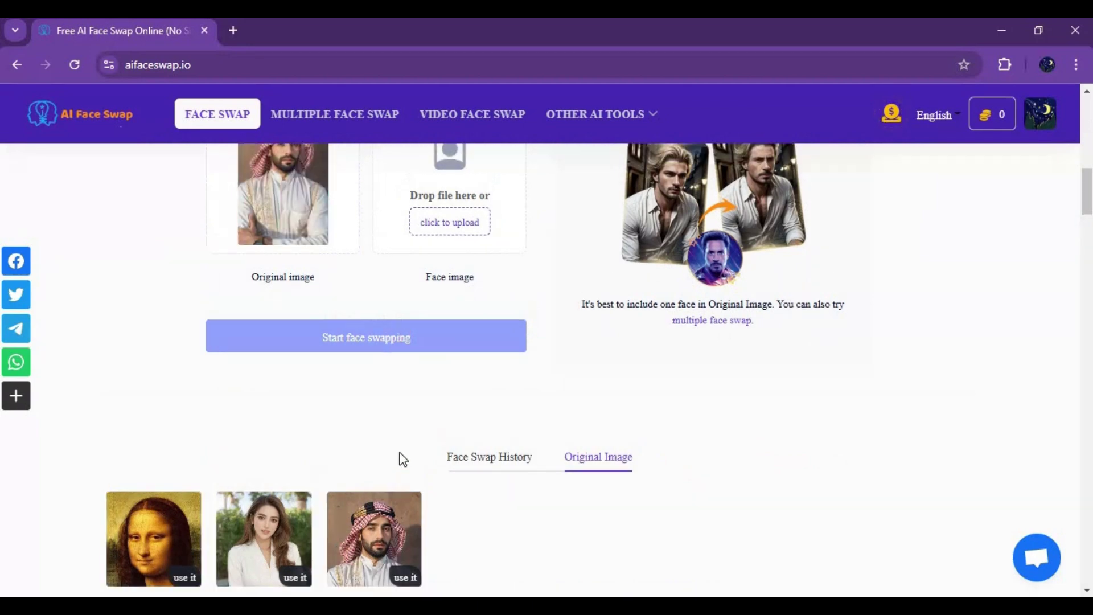
left_click(457, 284)
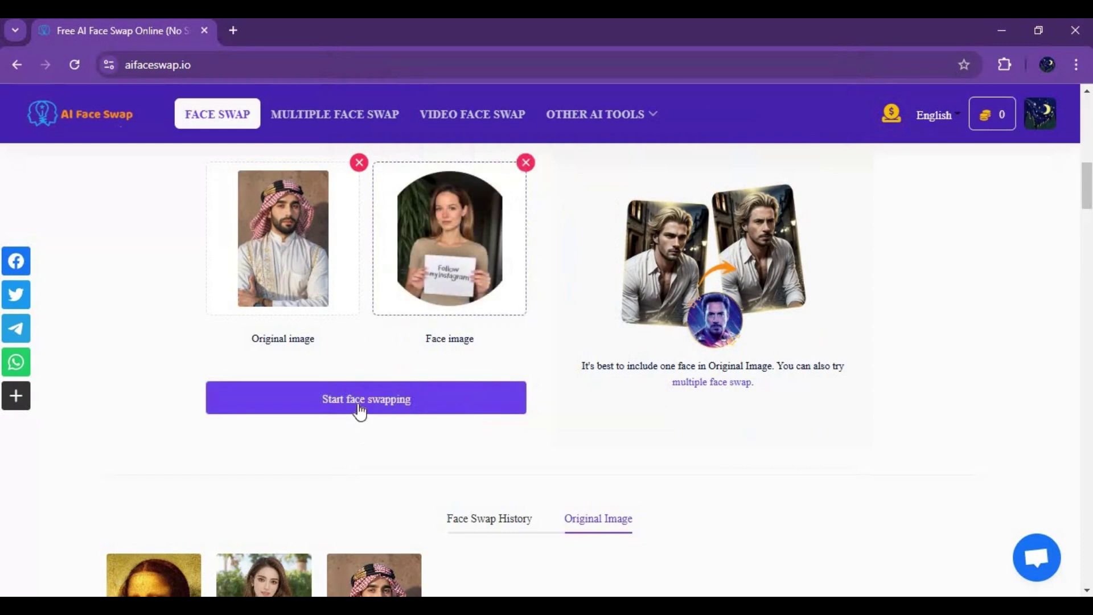
left_click(361, 400)
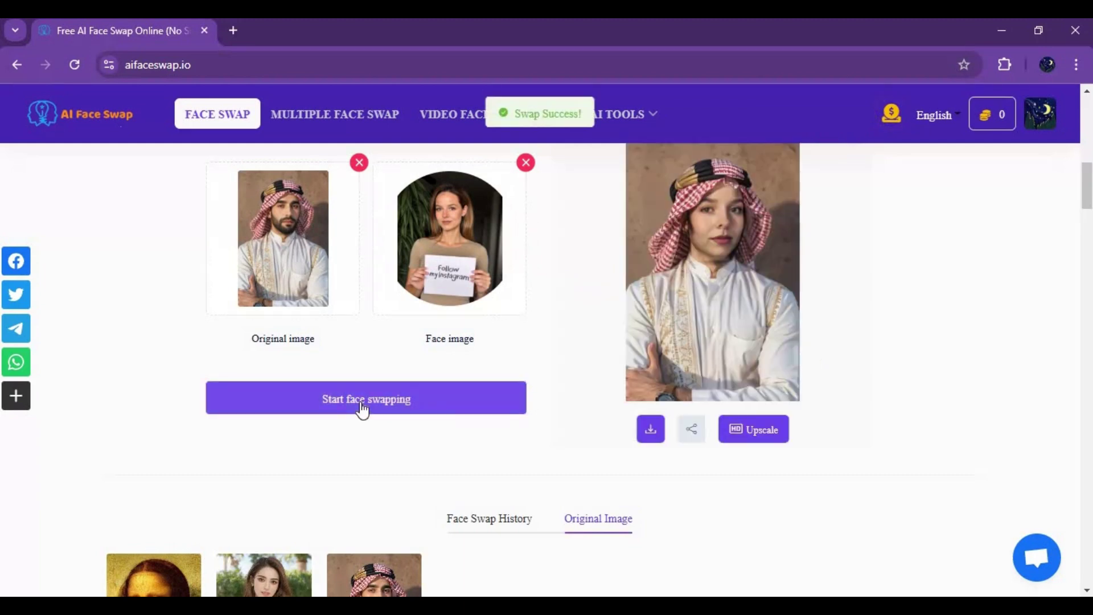
scroll(362, 409, "up", 10)
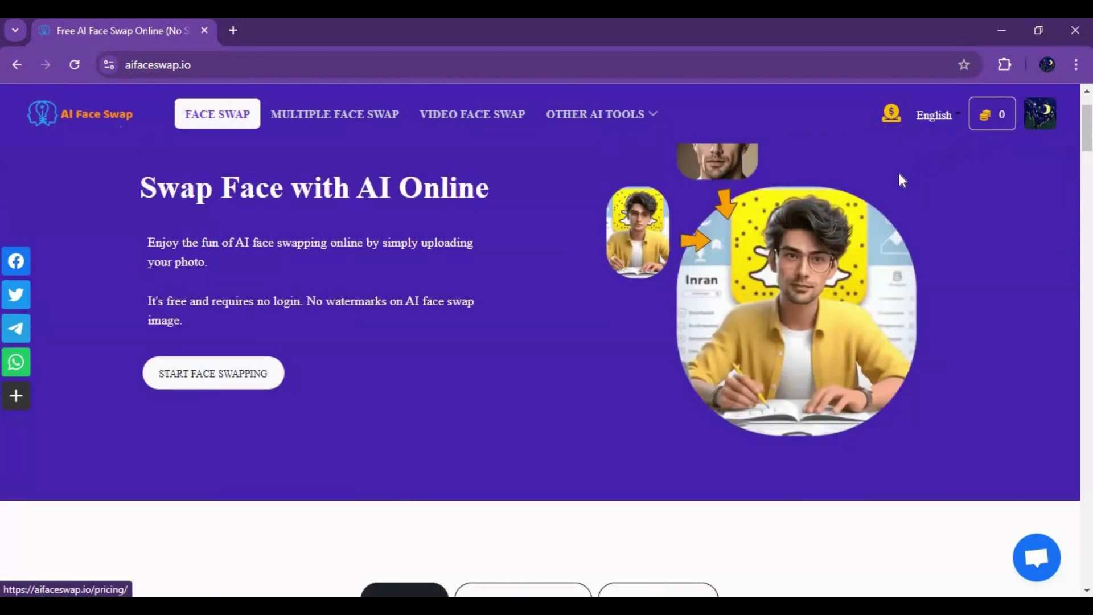
Run a multiple face swap on the three-women group photo, then go to Video Face Swap
scroll(891, 208, "down", 5)
scroll(891, 209, "down", 3)
scroll(891, 210, "up", 3)
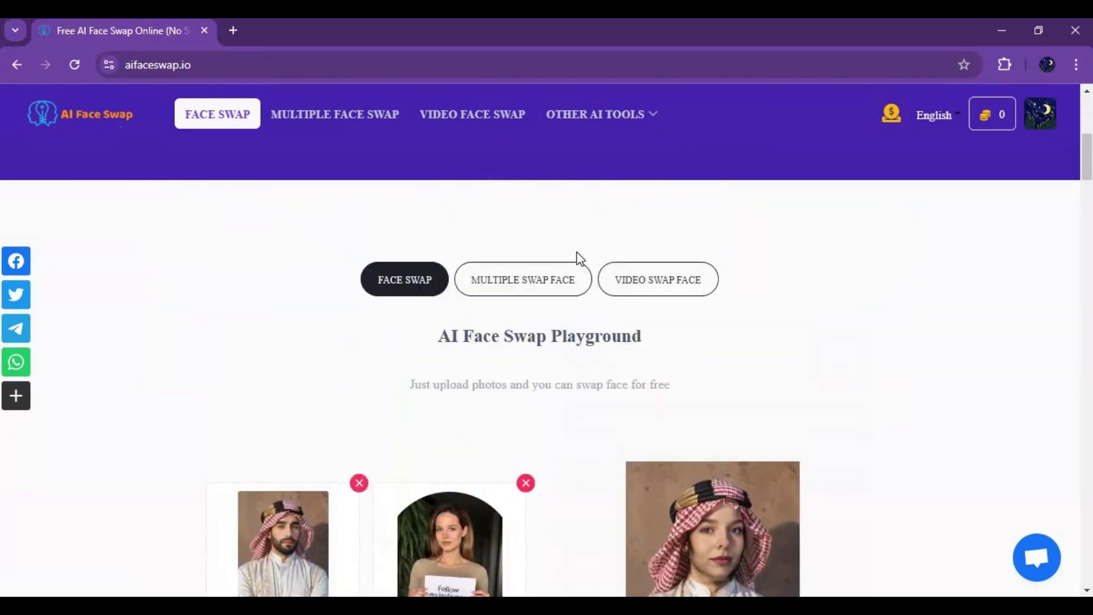
left_click(514, 268)
scroll(517, 269, "down", 4)
scroll(376, 359, "up", 2)
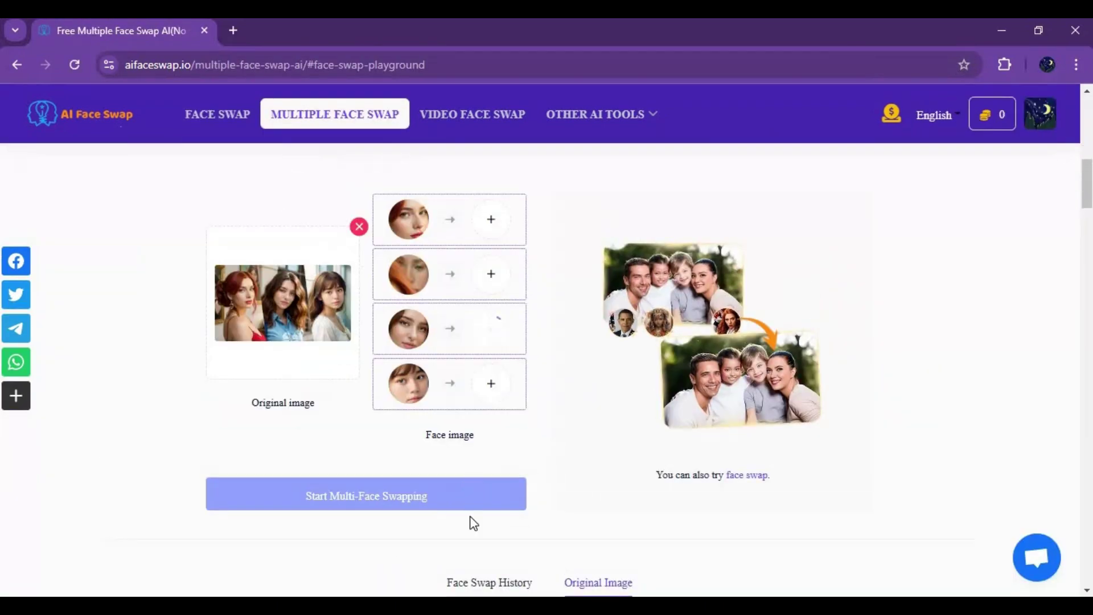
left_click(464, 502)
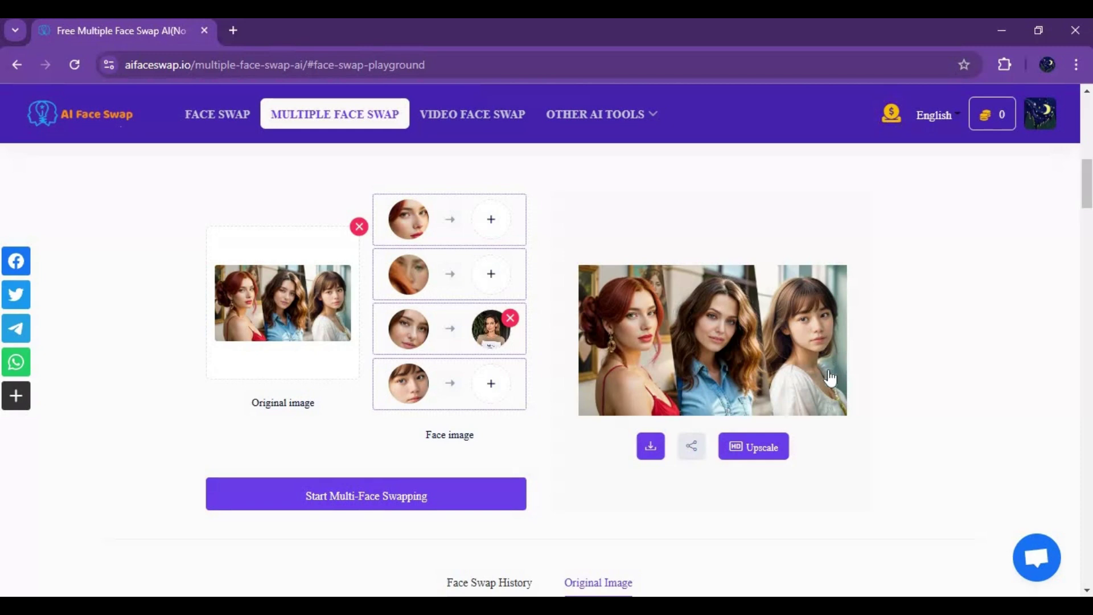
left_click(481, 129)
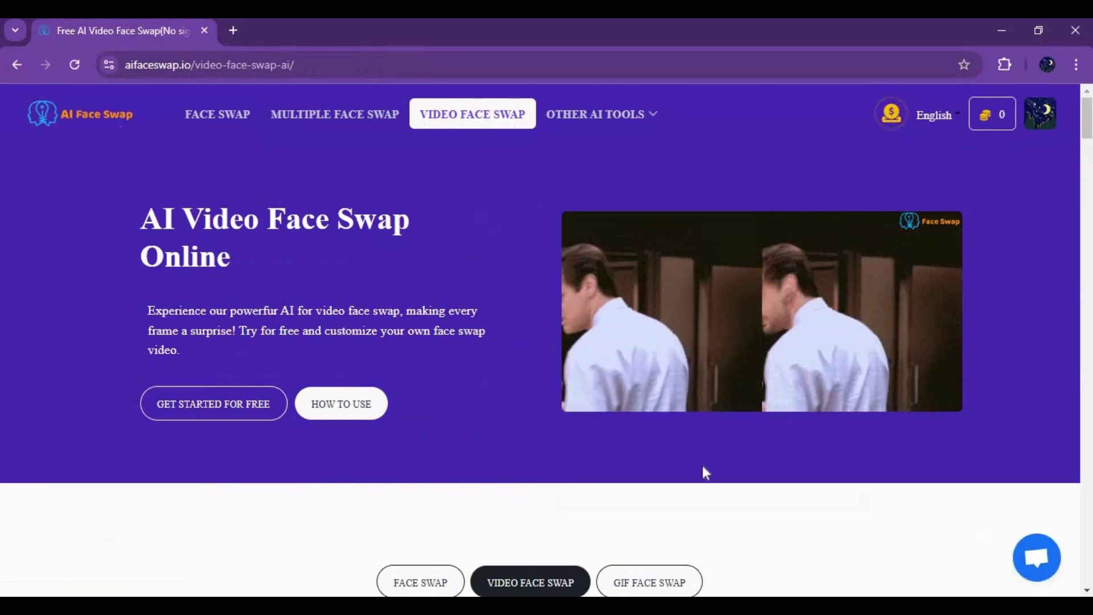
Open AI Clothes Remover from the Other AI Tools list on the video face swap page
mouse_move(598, 114)
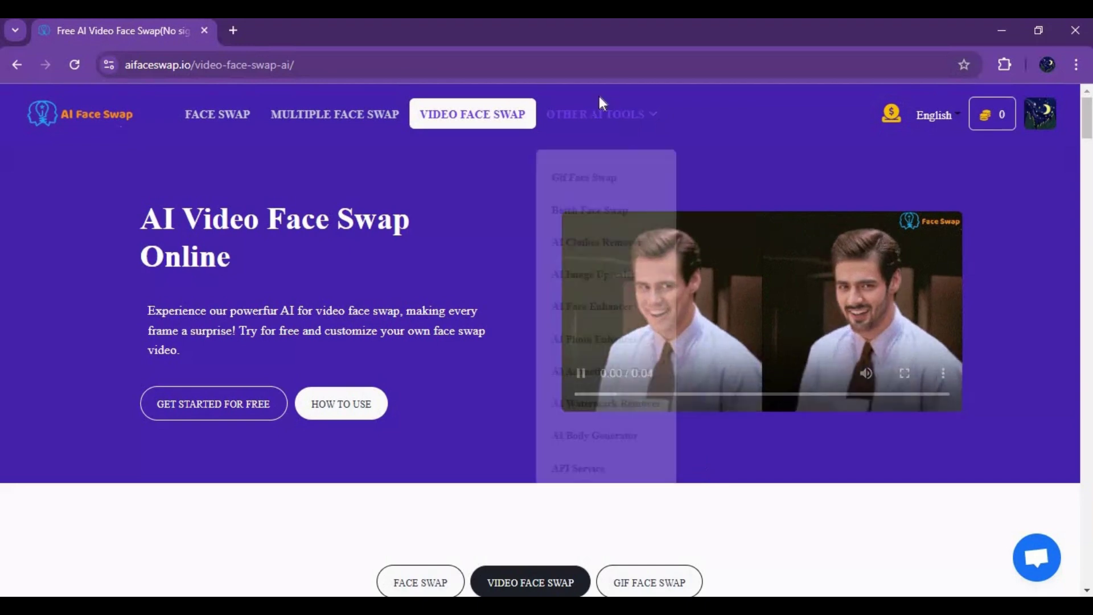
left_click(623, 238)
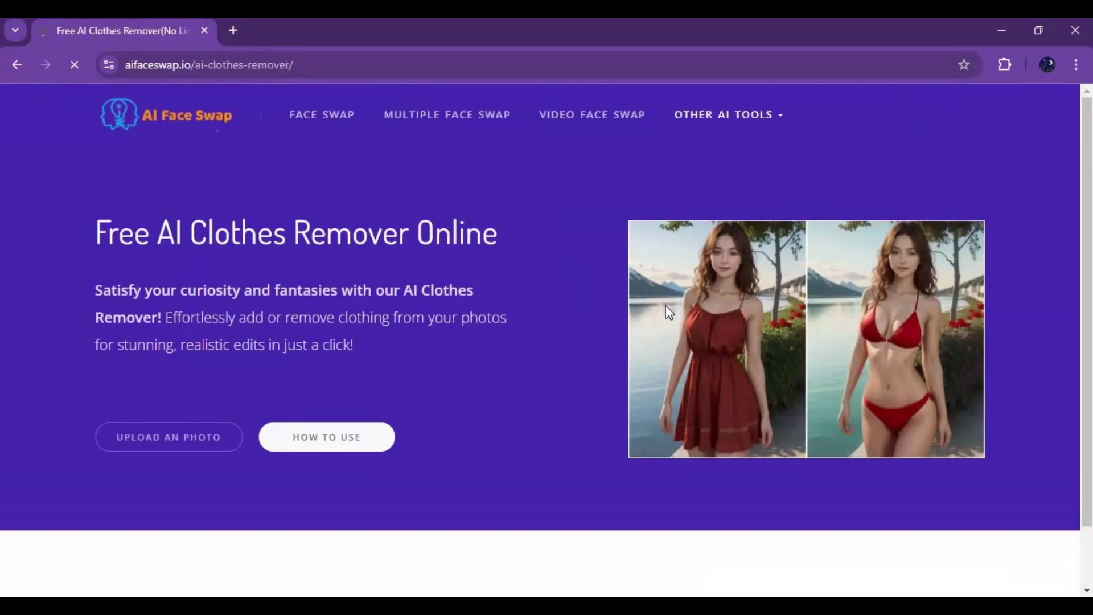
Scroll to the AI Clothes Remover tool and bring up the photo upload file chooser
scroll(670, 312, "down", 8)
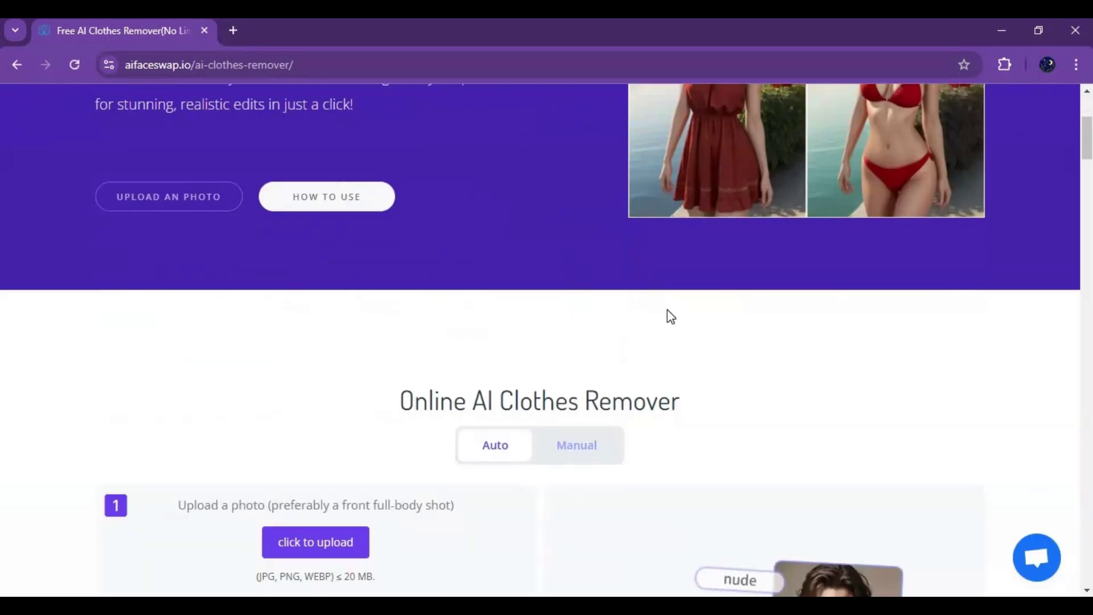
scroll(669, 314, "down", 5)
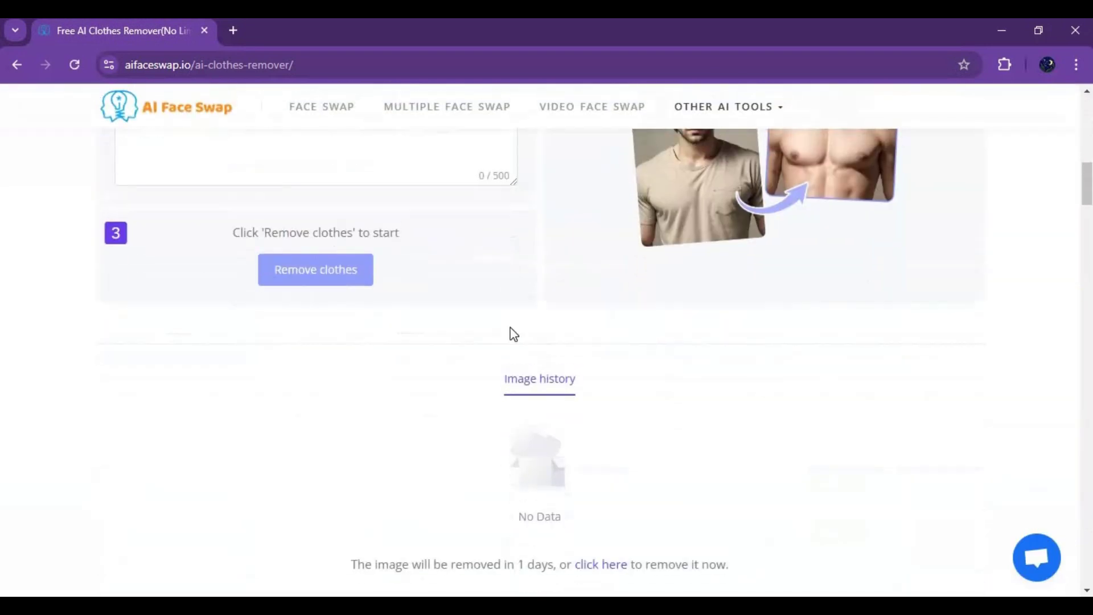
scroll(513, 334, "up", 5)
left_click(337, 301)
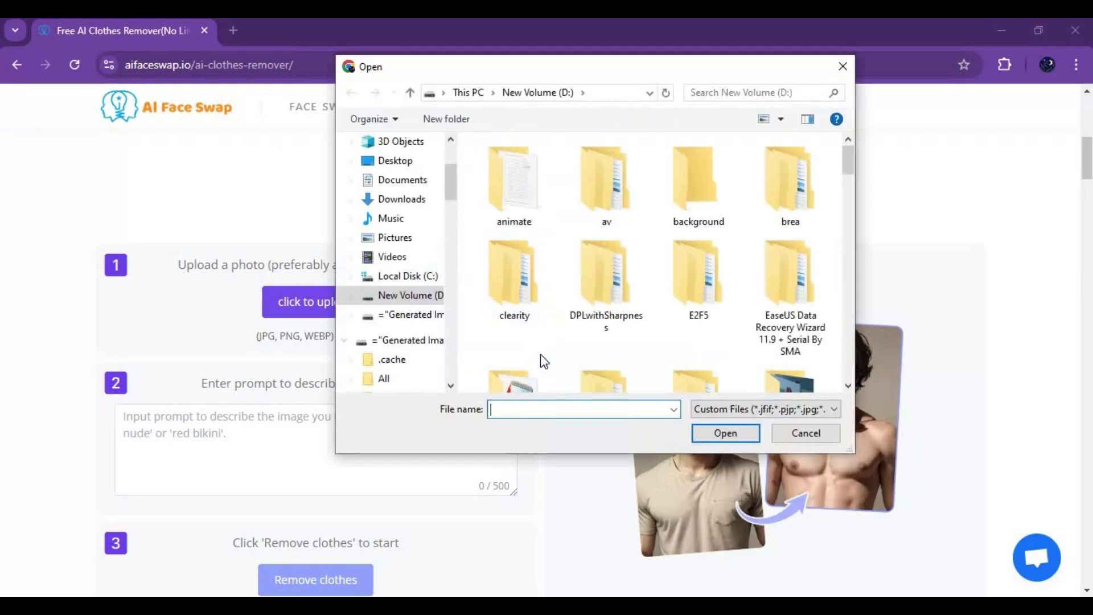